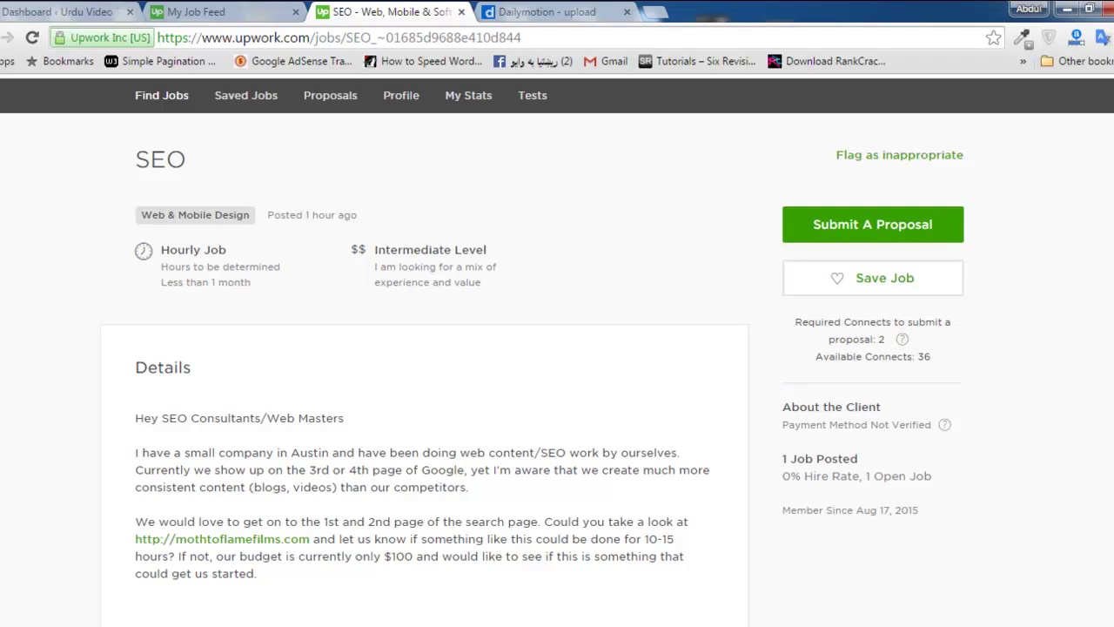
- Review the SEO job posting, including its description, required connects, client information, and the proposal and interview activity
scroll(532, 354, "down", 3)
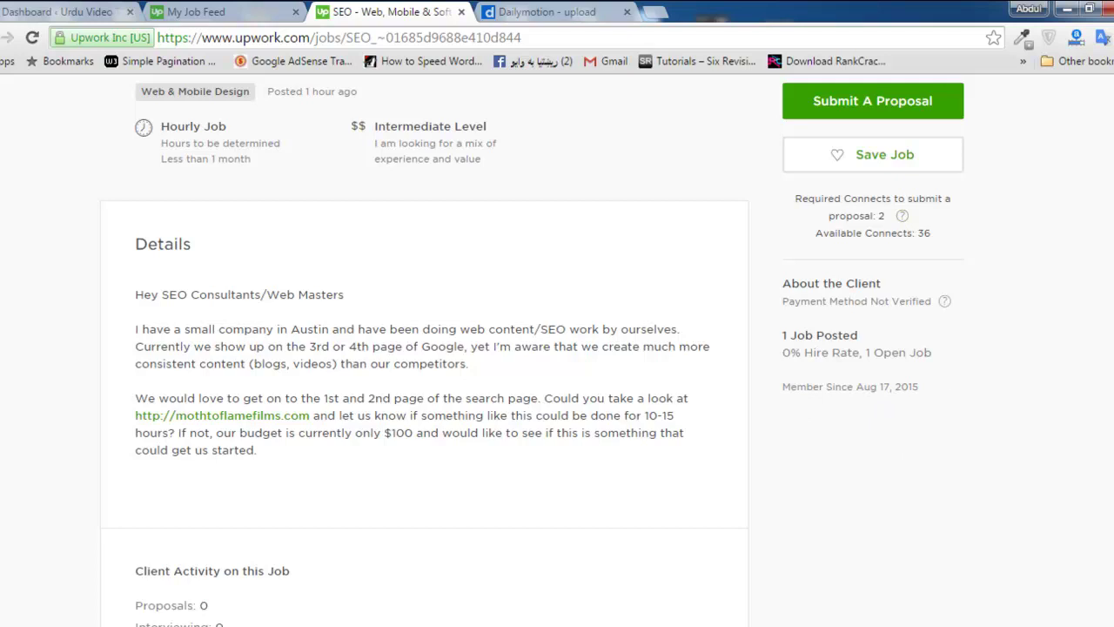
scroll(947, 392, "down", 2)
scroll(557, 348, "up", 5)
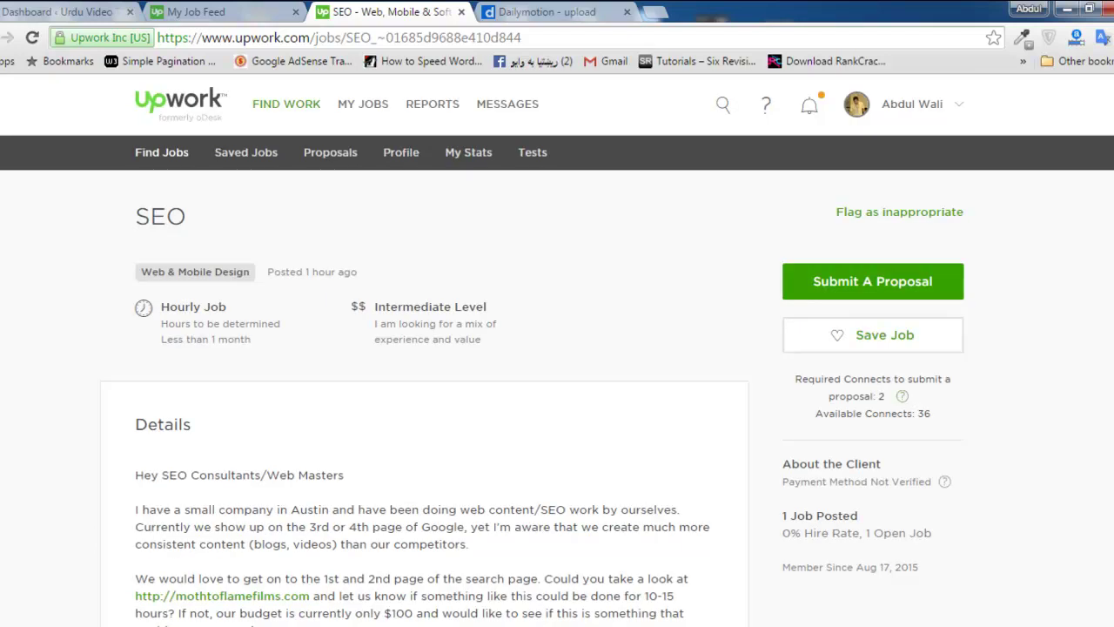
scroll(557, 348, "down", 3)
scroll(557, 348, "up", 3)
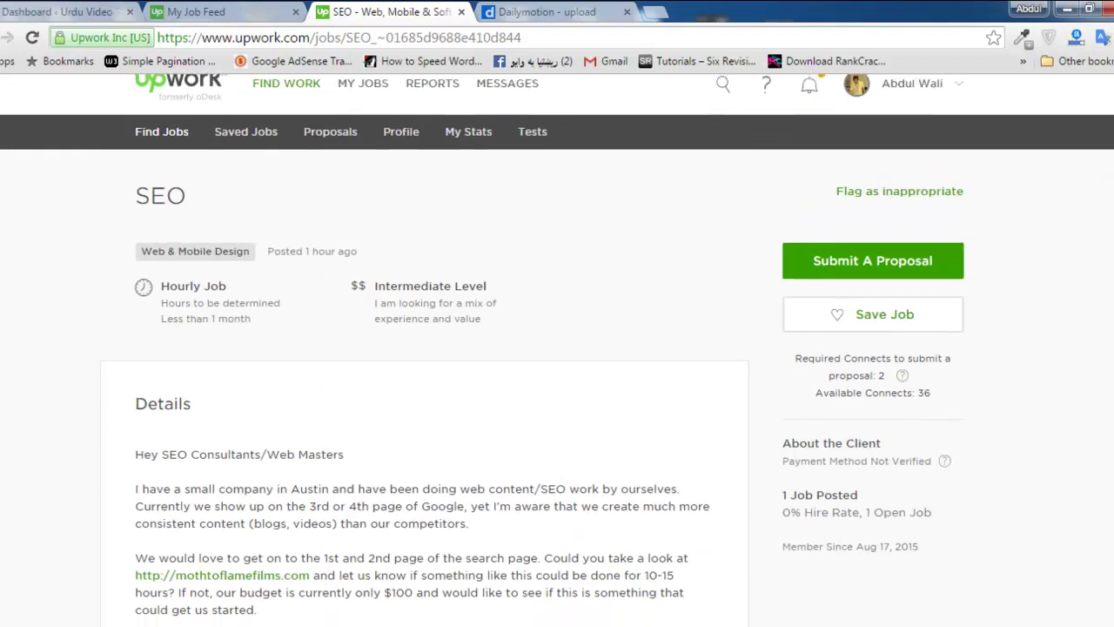
scroll(557, 348, "down", 5)
scroll(557, 348, "up", 1)
scroll(557, 349, "down", 1)
scroll(557, 348, "up", 5)
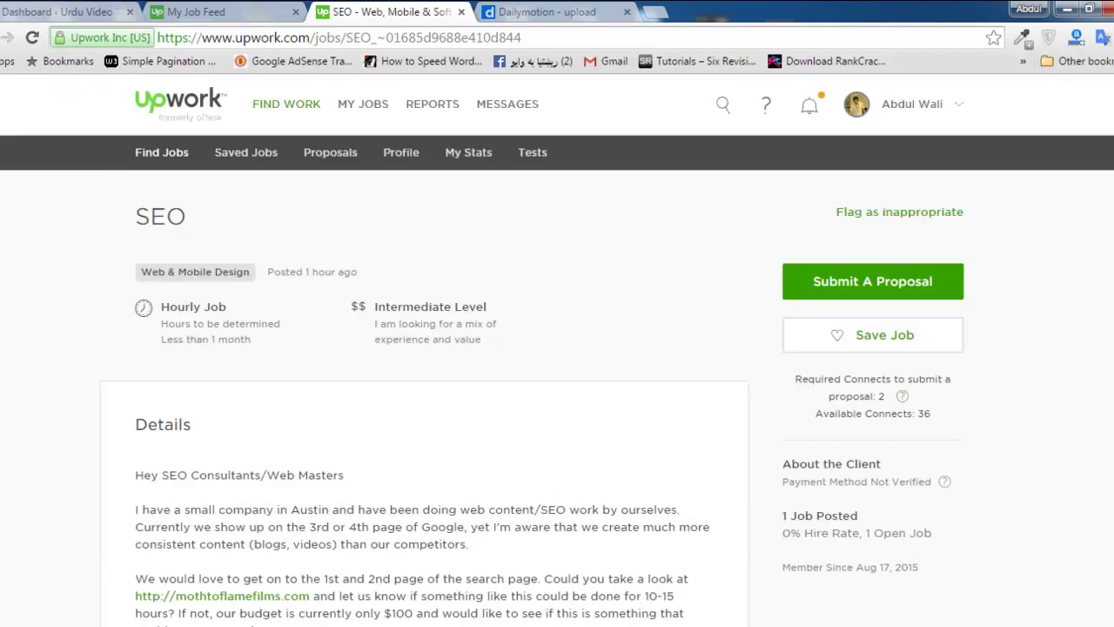
scroll(557, 348, "down", 2)
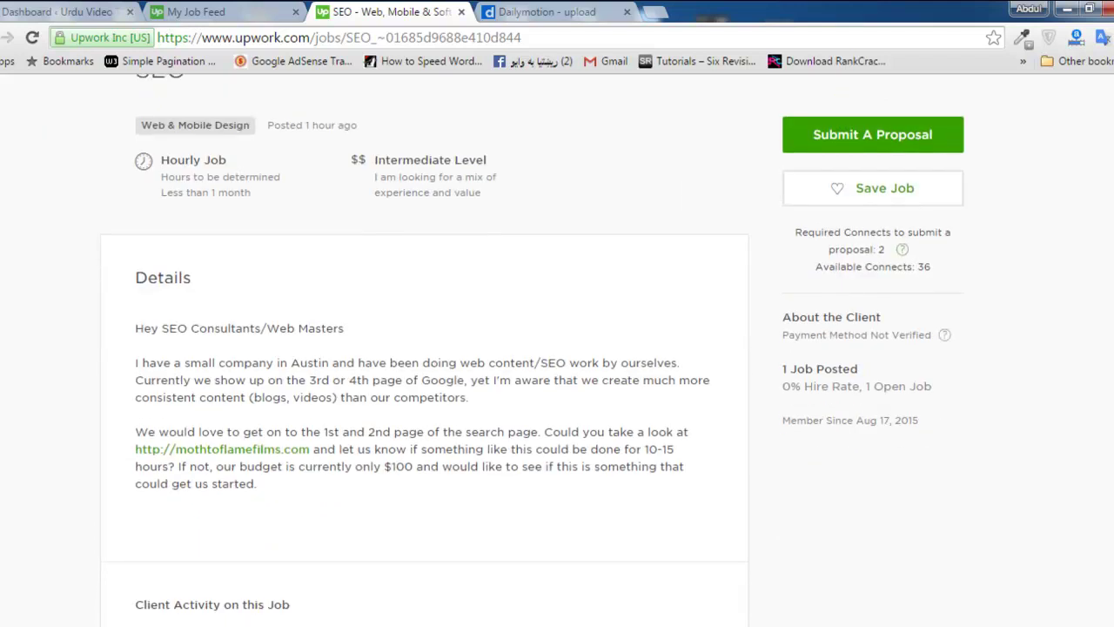
scroll(614, 276, "down", 1)
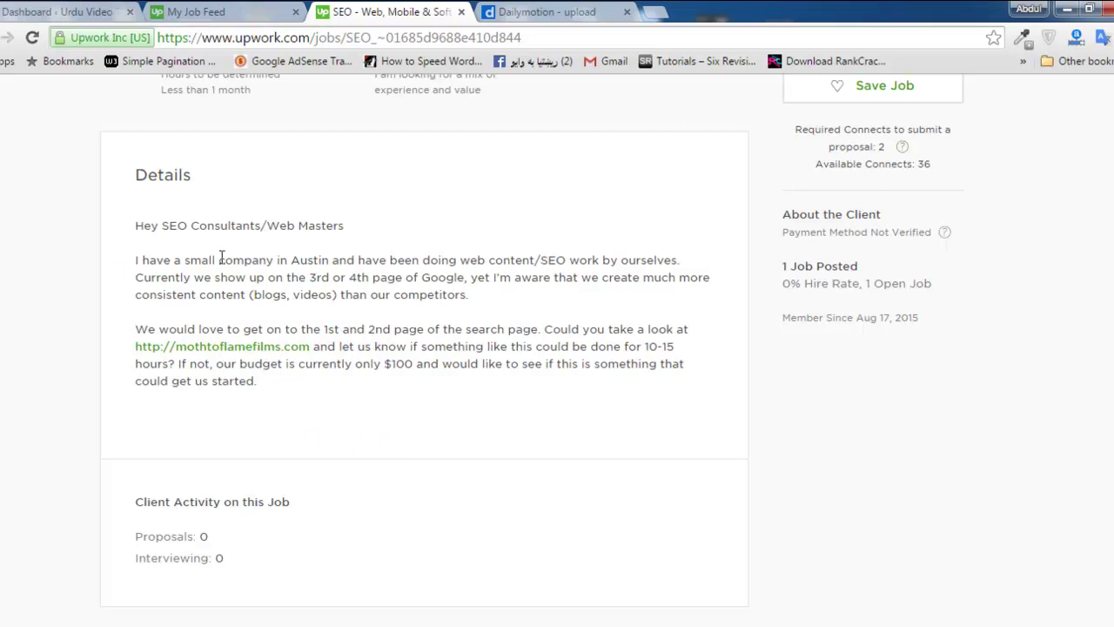
left_click_drag(140, 533, 239, 557)
left_click(239, 557)
- Open the client's mothtoflamefilms.com link in a new browser tab and check the budget stated in the job description
right_click(268, 353)
left_click(283, 361)
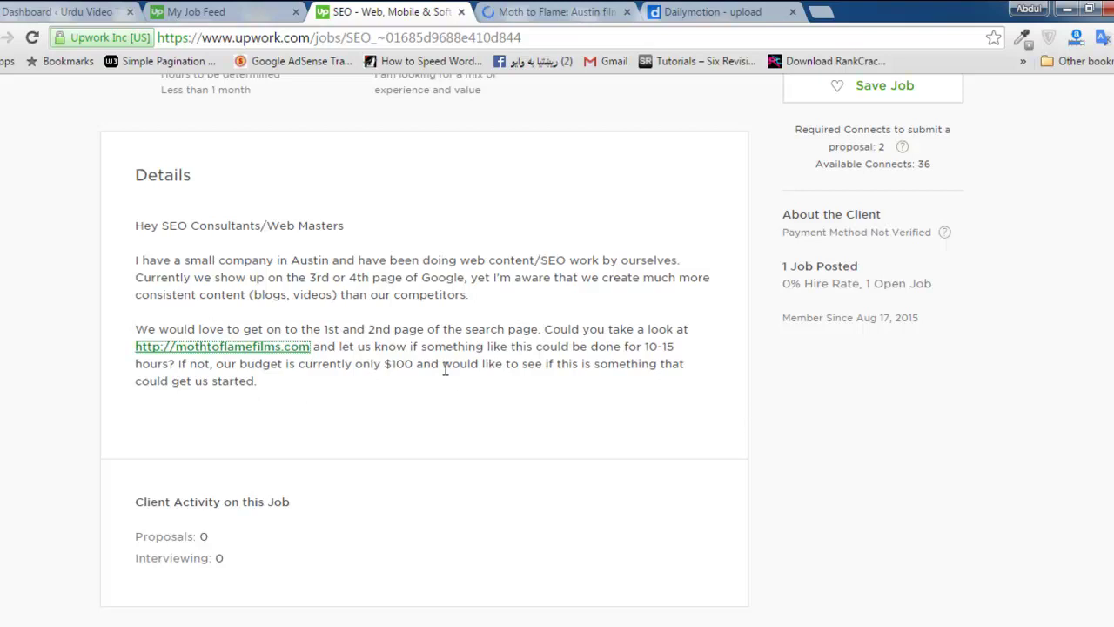
double_click(400, 364)
left_click(477, 399)
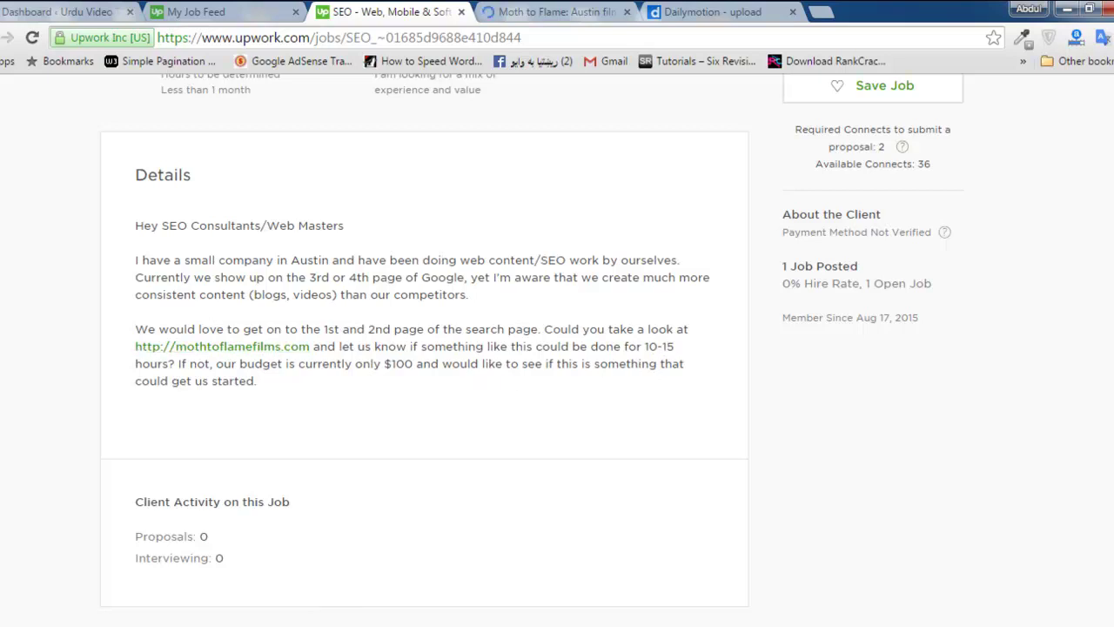
- Open the proposal form for the SEO job and set the freelancer's hourly pay to $4.00
scroll(557, 349, "up", 3)
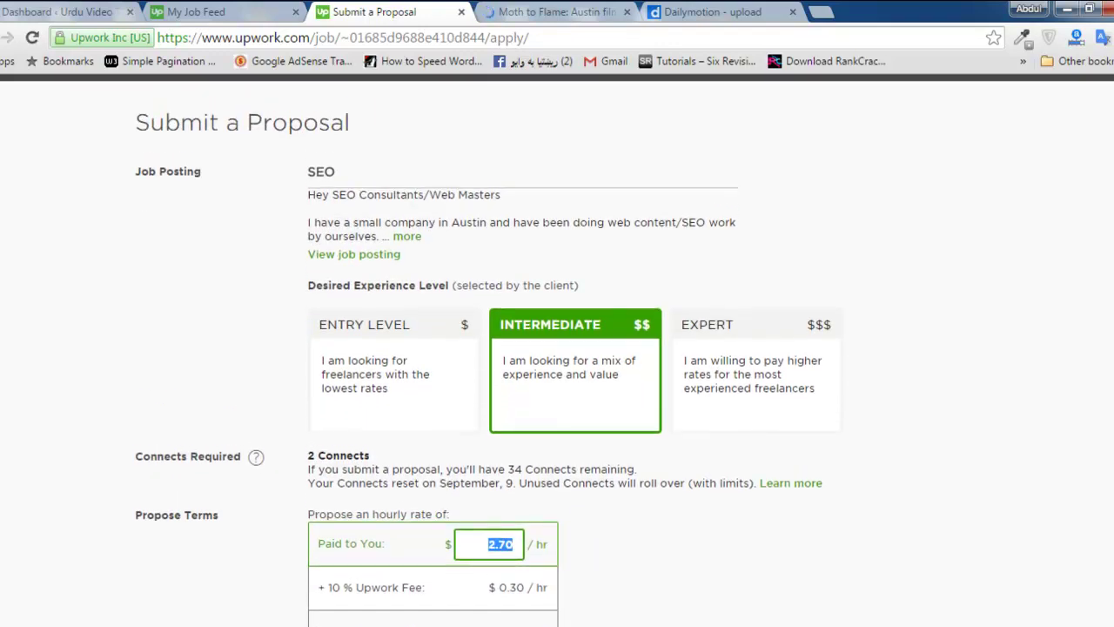
scroll(571, 316, "down", 2)
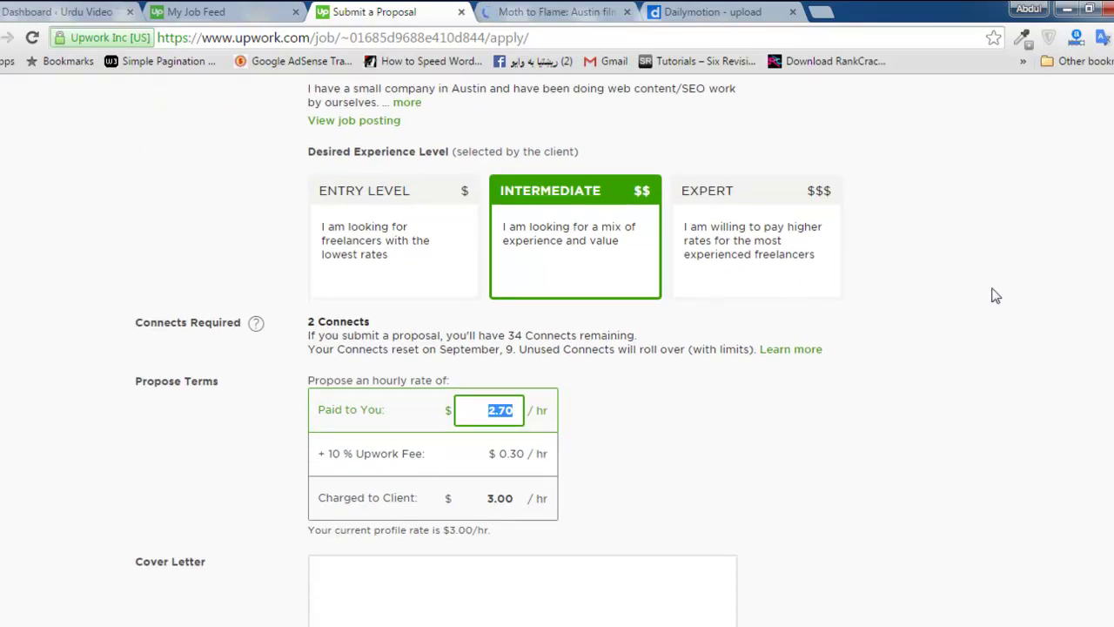
scroll(1001, 365, "down", 2)
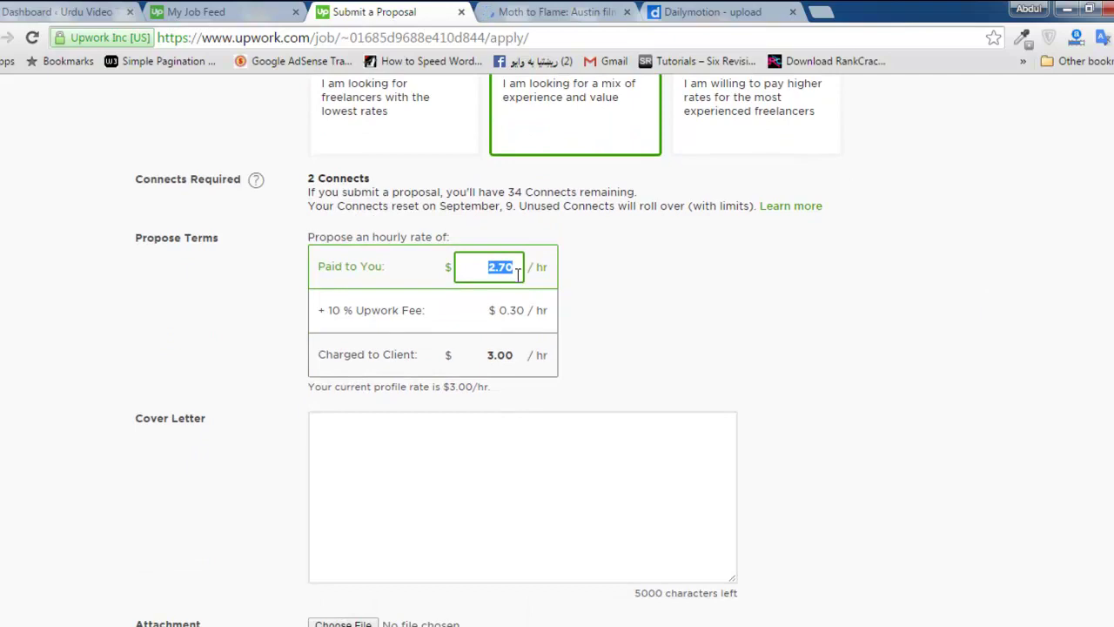
type("4")
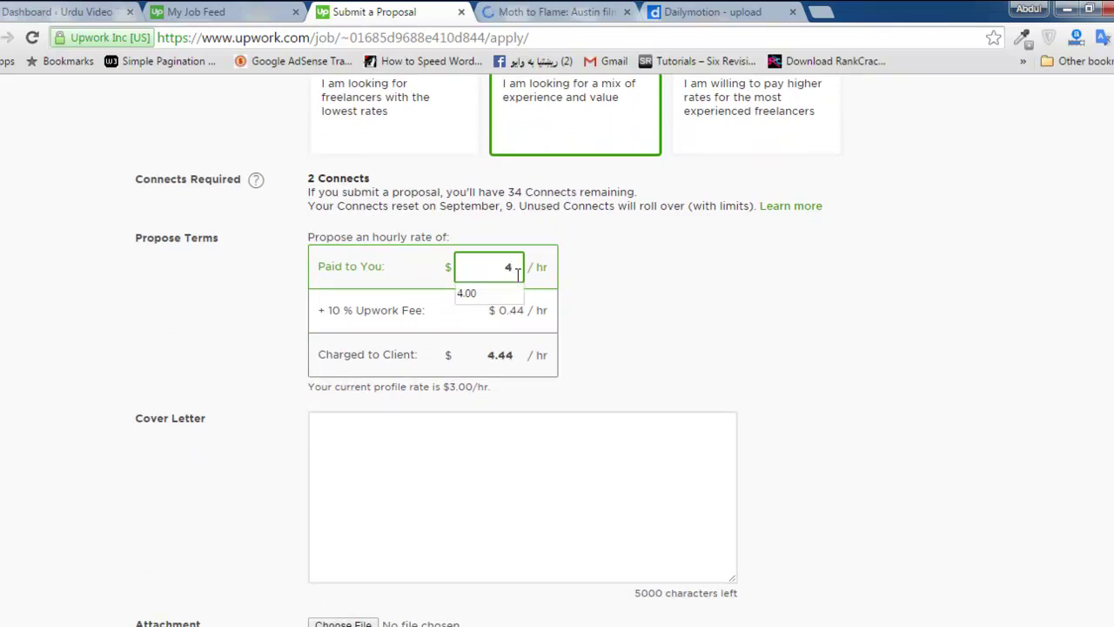
left_click(510, 290)
left_click(629, 298)
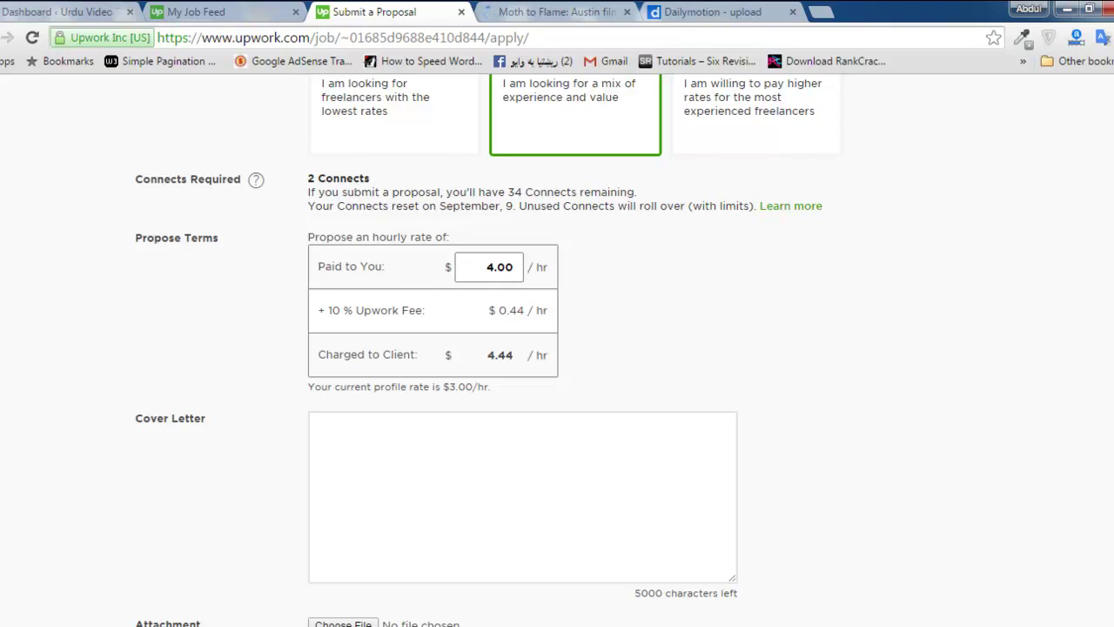
- Expand the full job posting text in the proposal form and review it along with the experience level and proposed terms
scroll(557, 348, "up", 4)
scroll(557, 348, "down", 1)
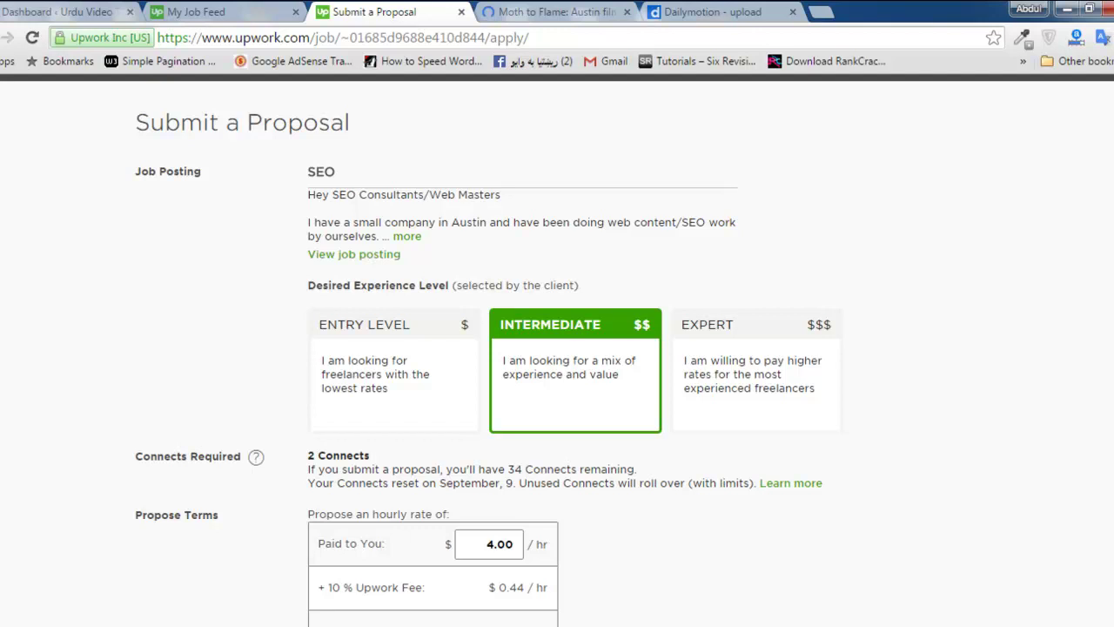
left_click(408, 237)
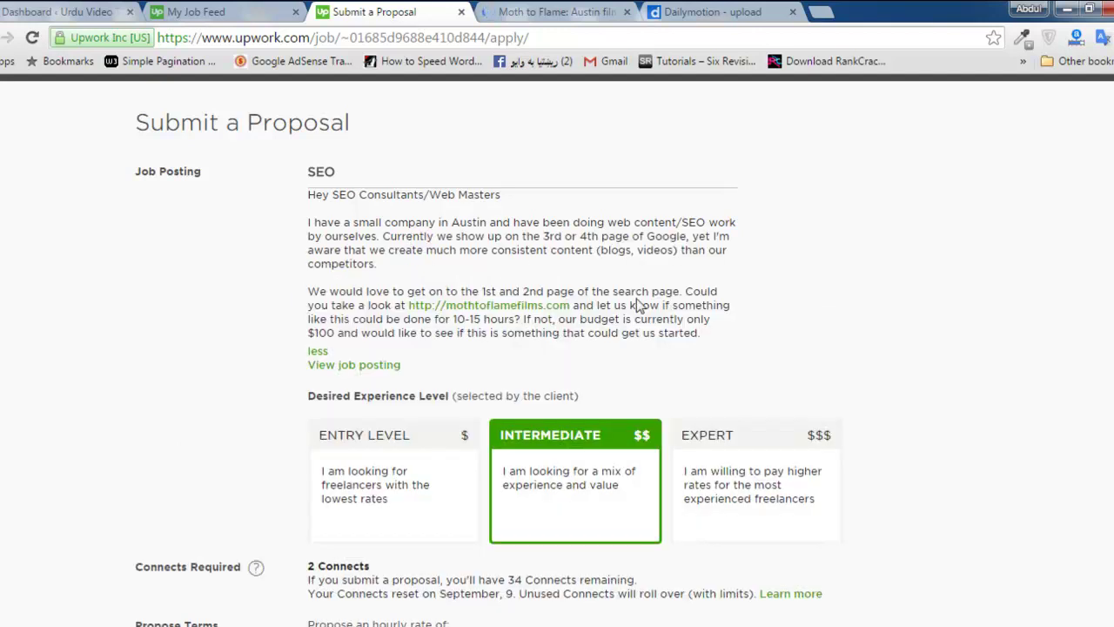
scroll(557, 348, "down", 3)
scroll(557, 348, "up", 3)
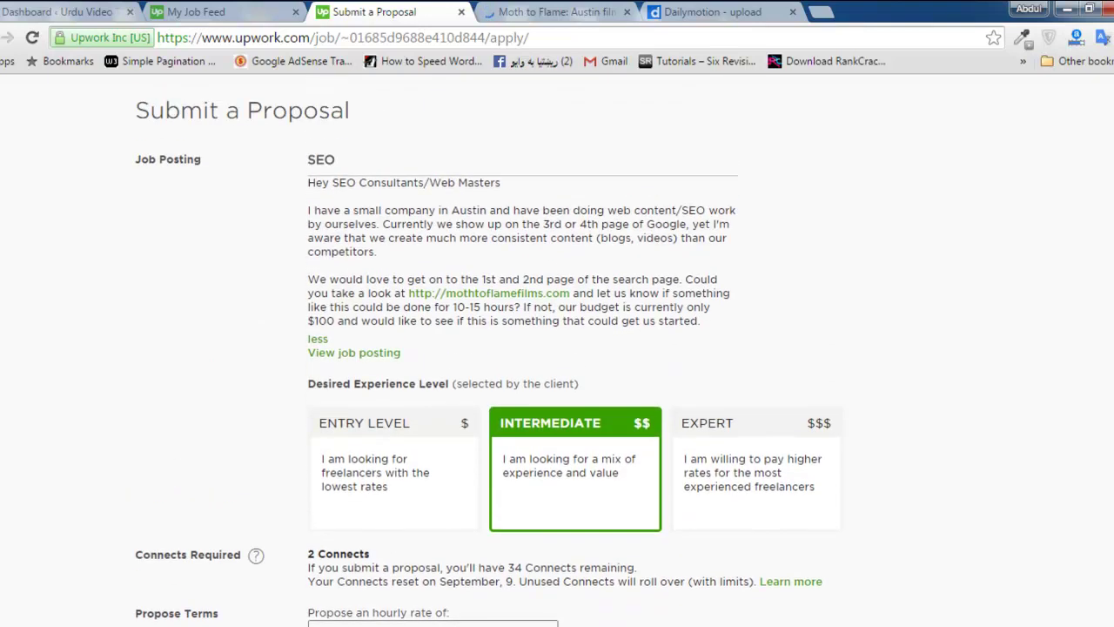
scroll(487, 354, "down", 1)
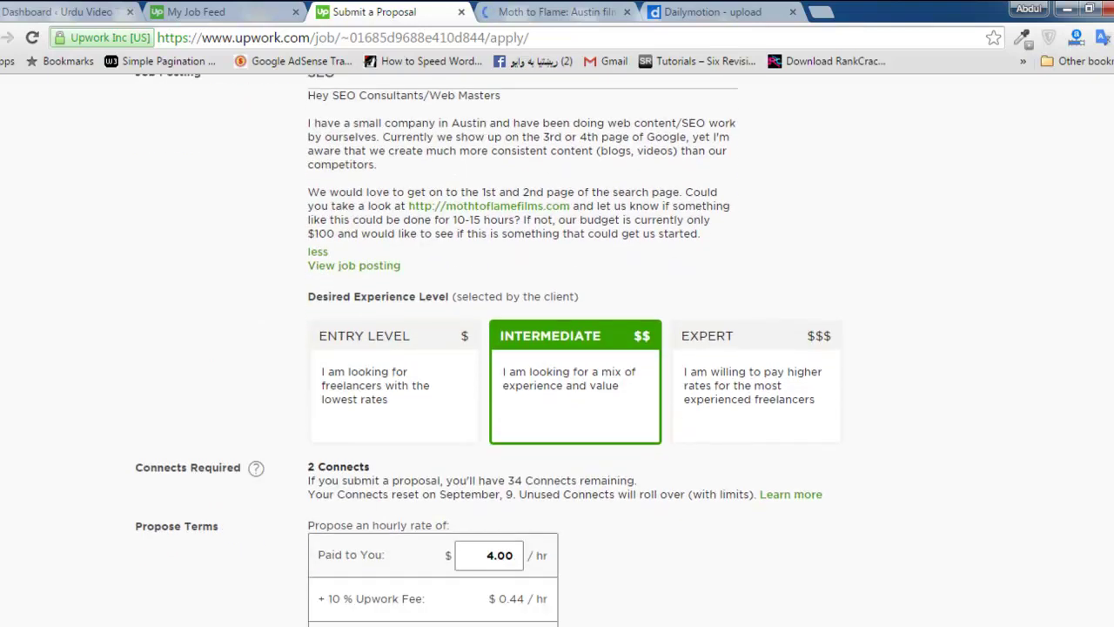
scroll(557, 348, "down", 3)
scroll(711, 323, "down", 3)
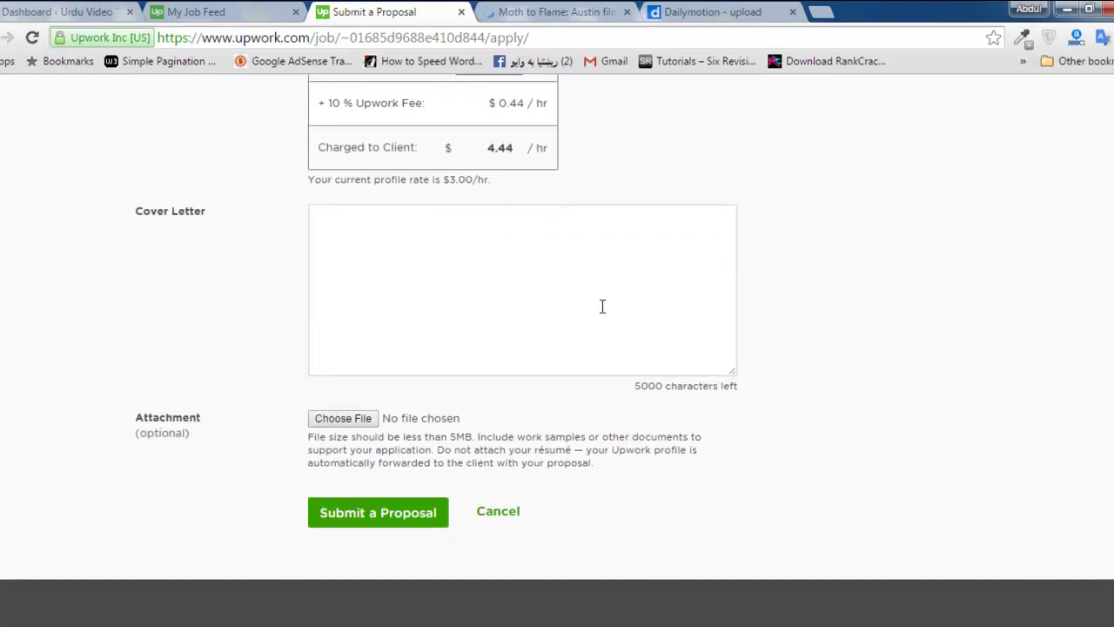
- Try hourly pay rates of $2 and $3 in the proposed terms, and set the rate back to $4.00
left_click(603, 306)
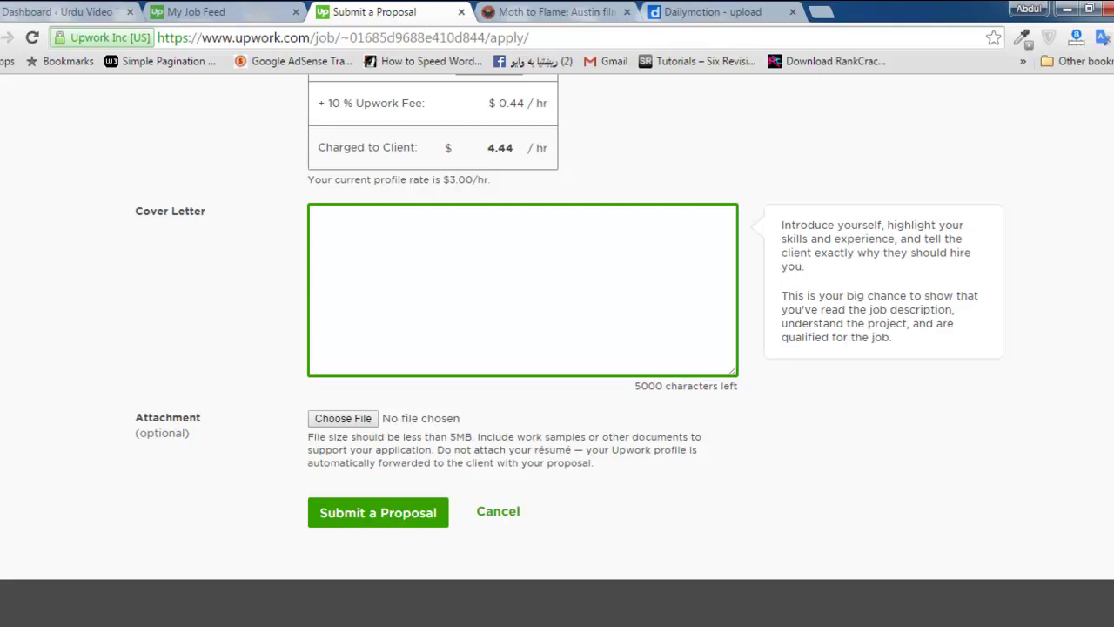
scroll(1098, 386, "up", 3)
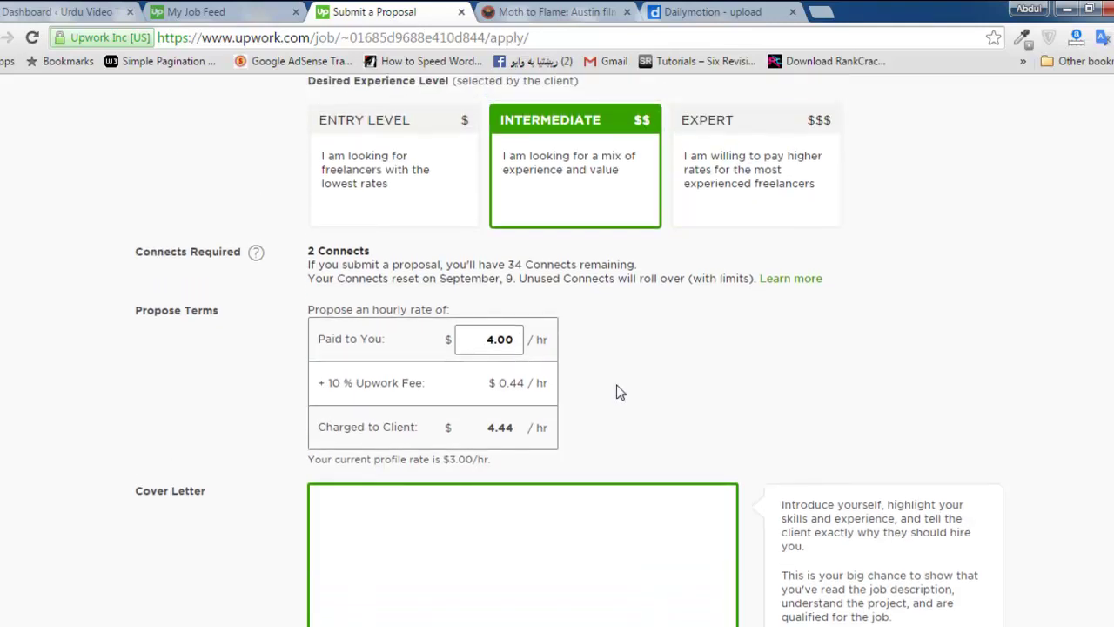
left_click(488, 338)
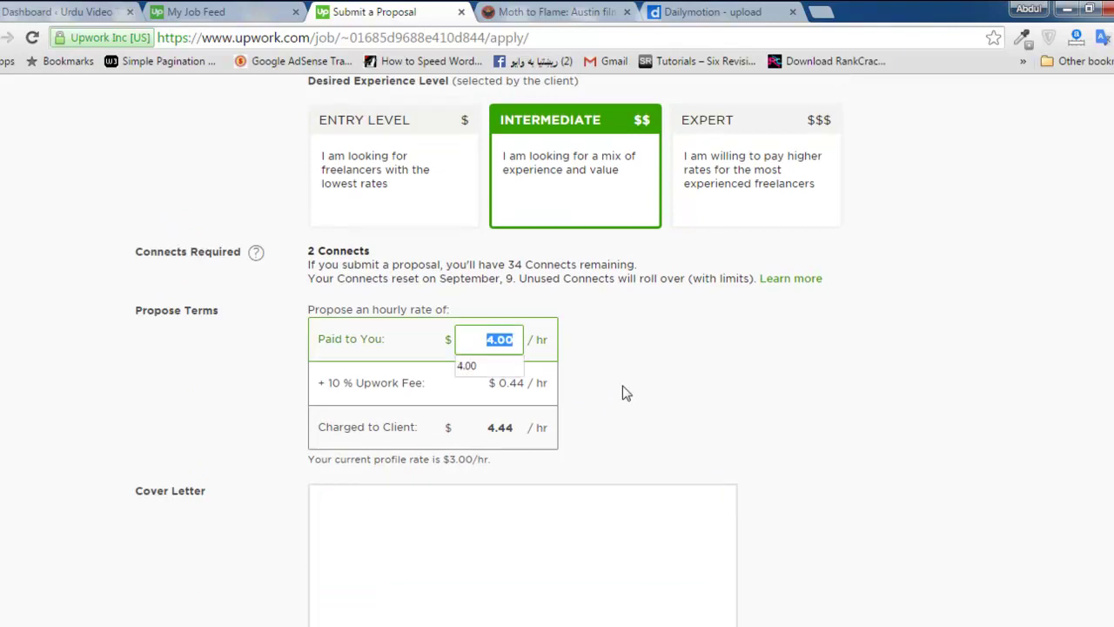
type("2")
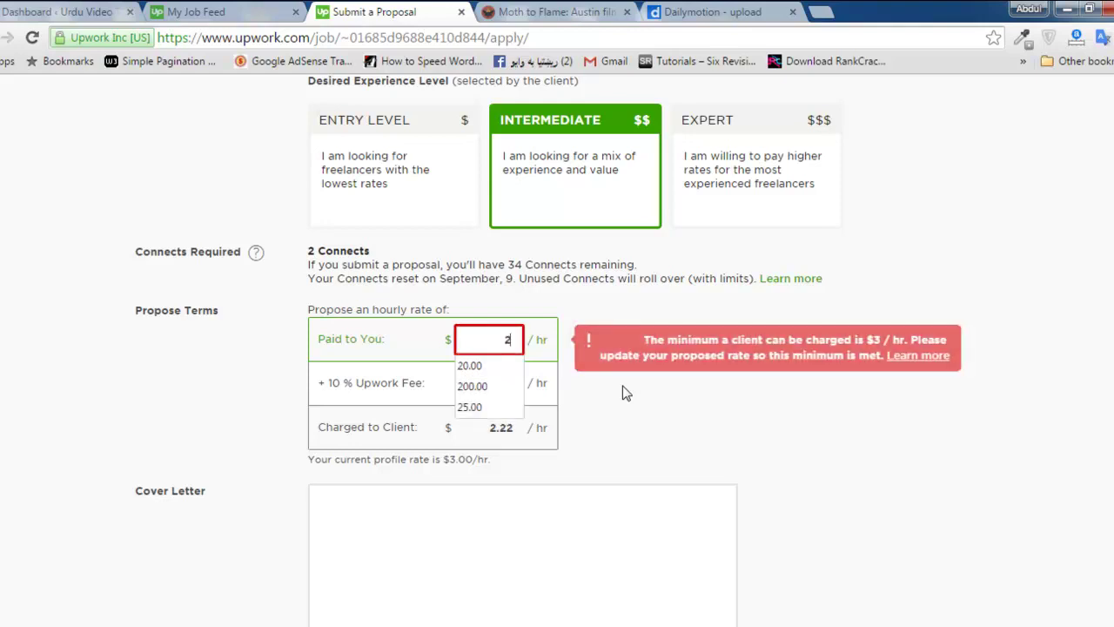
key("BackSpace")
type("3")
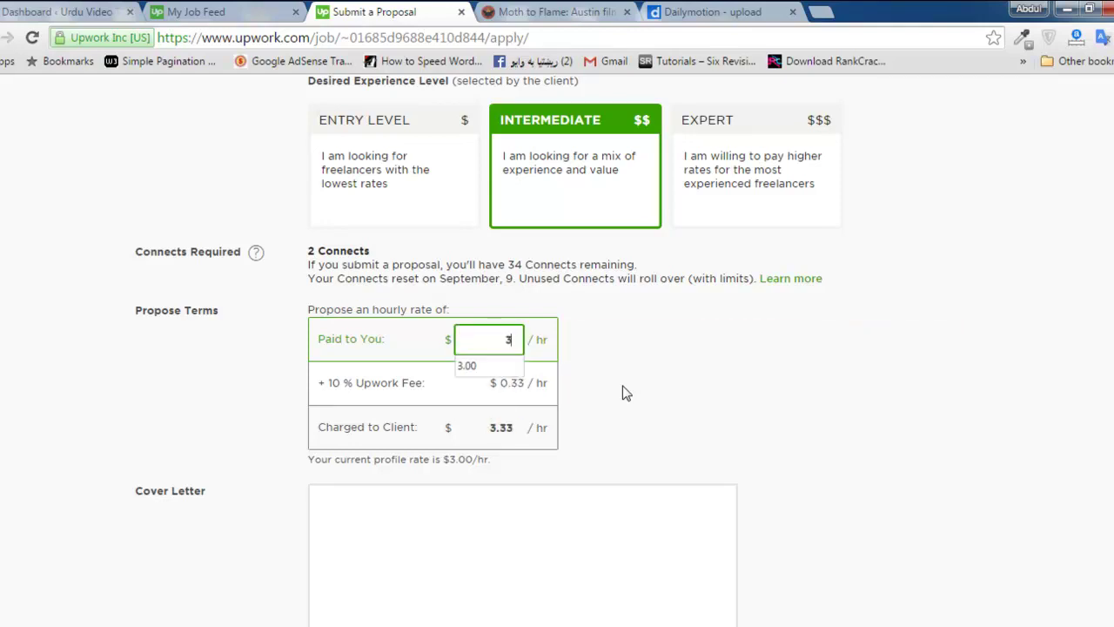
key("BackSpace")
type("4")
left_click(705, 389)
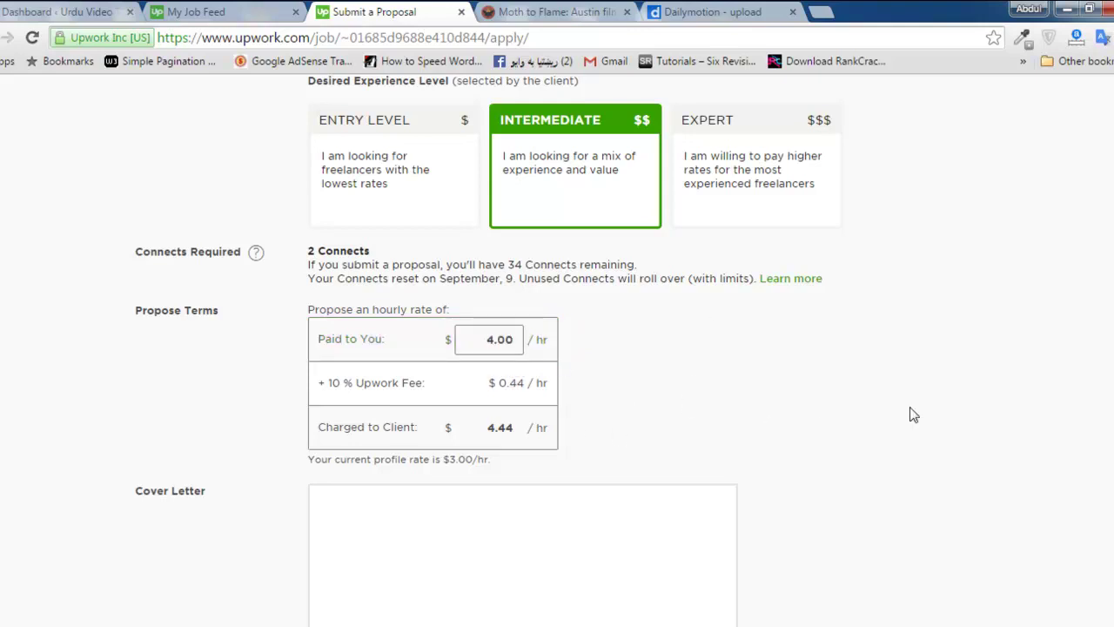
- Begin the cover letter with "Hi," and "As a professional SEO consultant, I find myself fit for this job, as I have relevant SEO experience"
scroll(488, 348, "down", 2)
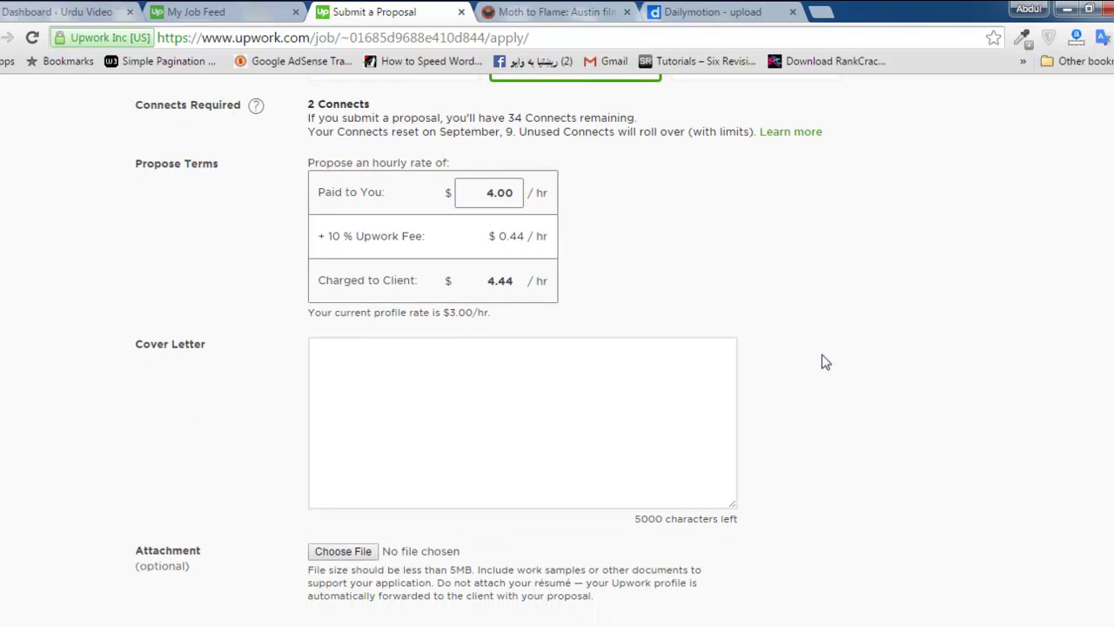
left_click(534, 418)
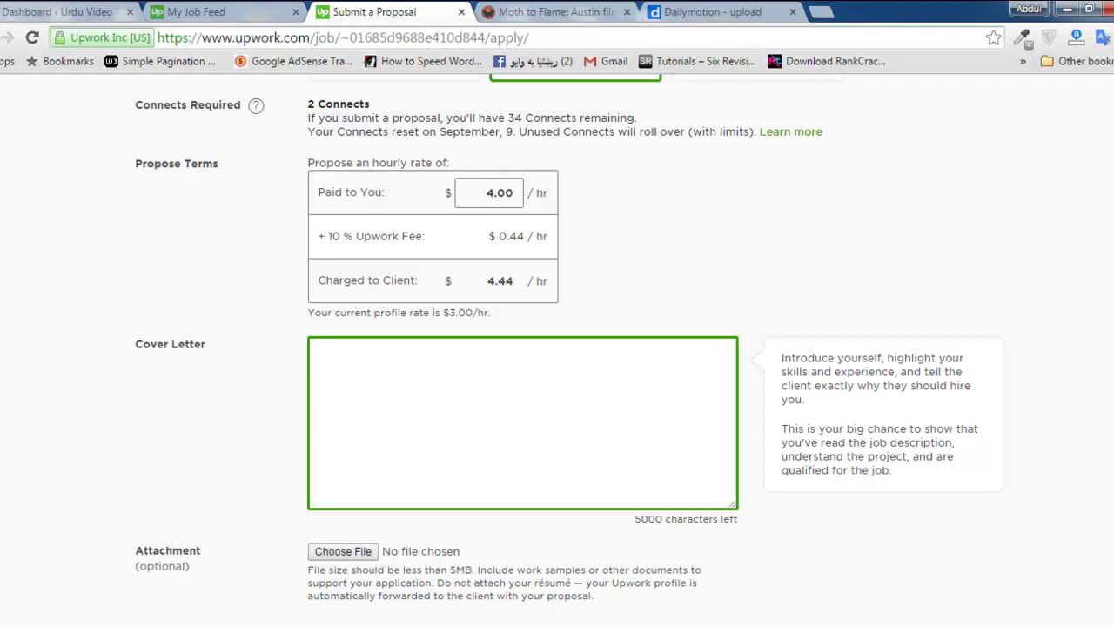
scroll(784, 383, "down", 2)
scroll(783, 383, "up", 1)
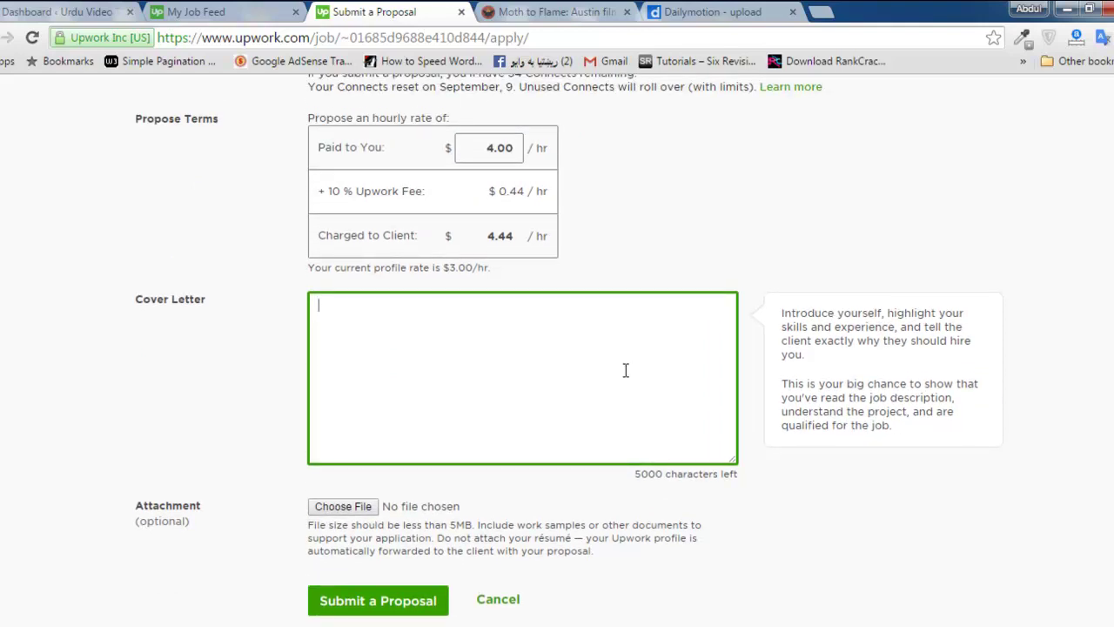
type("Hi,")
key("Return")
key("Return")
type("As a")
key("BackSpace")
key("BackSpace")
type("a professional SEO consultant, I find myself fit for this job, as I have relevant SEO experience")
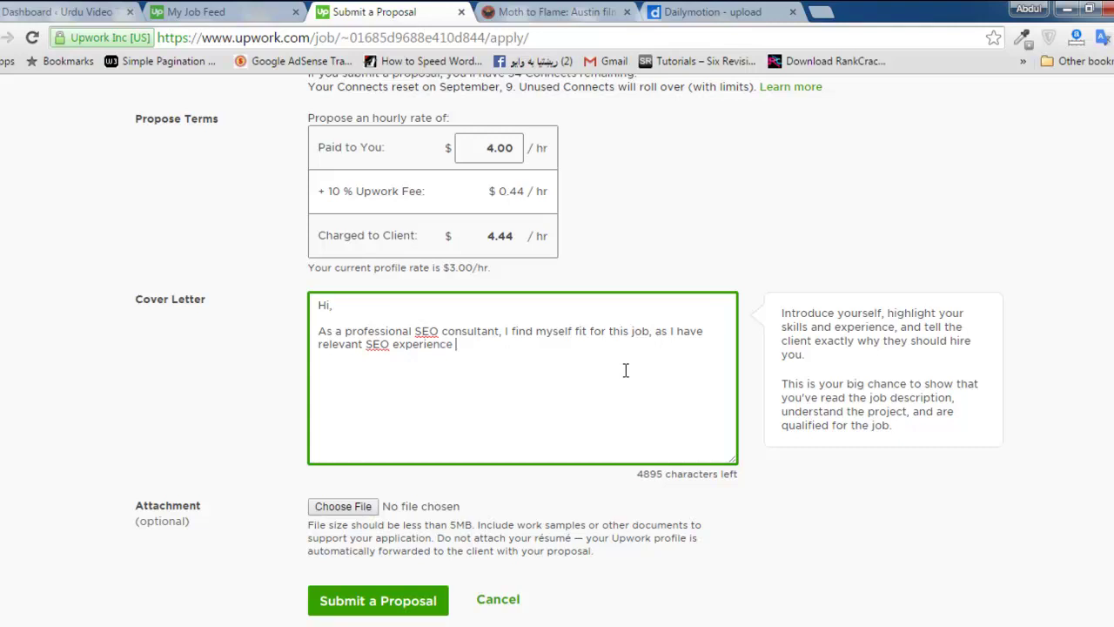
- Replace "SEO experience" at the end of the cover letter's sentence with "5 years experience"
key("BackSpace")
key("BackSpace")
key("BackSpace")
key("BackSpace")
key("BackSpace")
key("BackSpace")
key("BackSpace")
key("BackSpace")
key("BackSpace")
key("BackSpace")
key("BackSpace")
key("BackSpace")
key("BackSpace")
key("BackSpace")
key("BackSpace")
key("BackSpace")
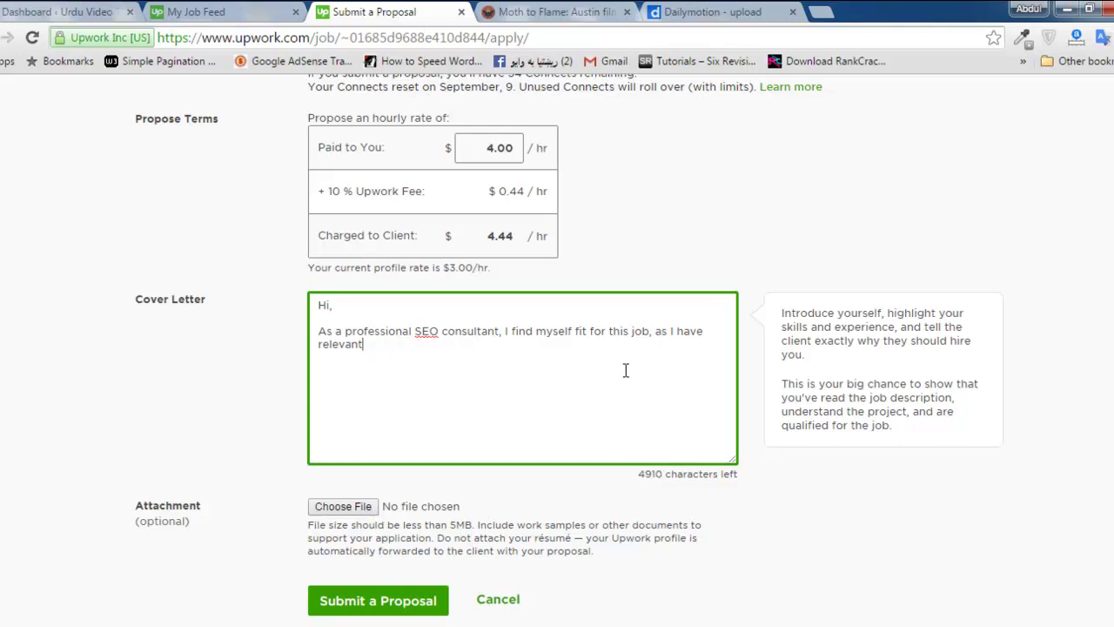
key("BackSpace")
type("7")
key("BackSpace")
key("BackSpace")
type("5 years experience ")
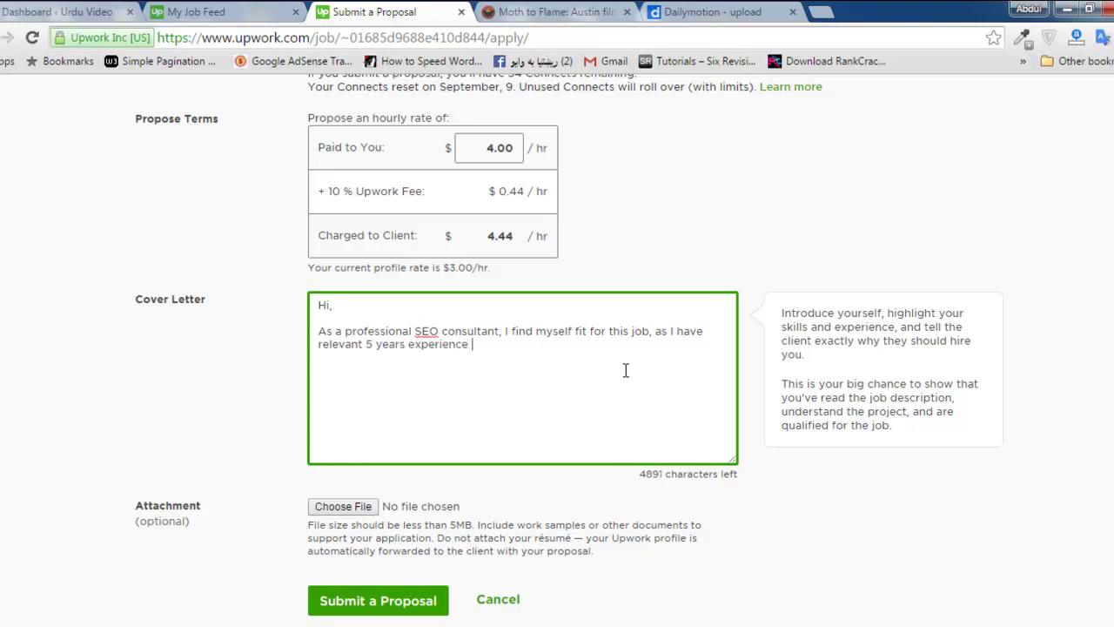
- Continue the cover letter's sentence with "in Search Engine Optimization. I can fix the on-page SEO of your site within a few days"
type("in Search Engine Optimiza")
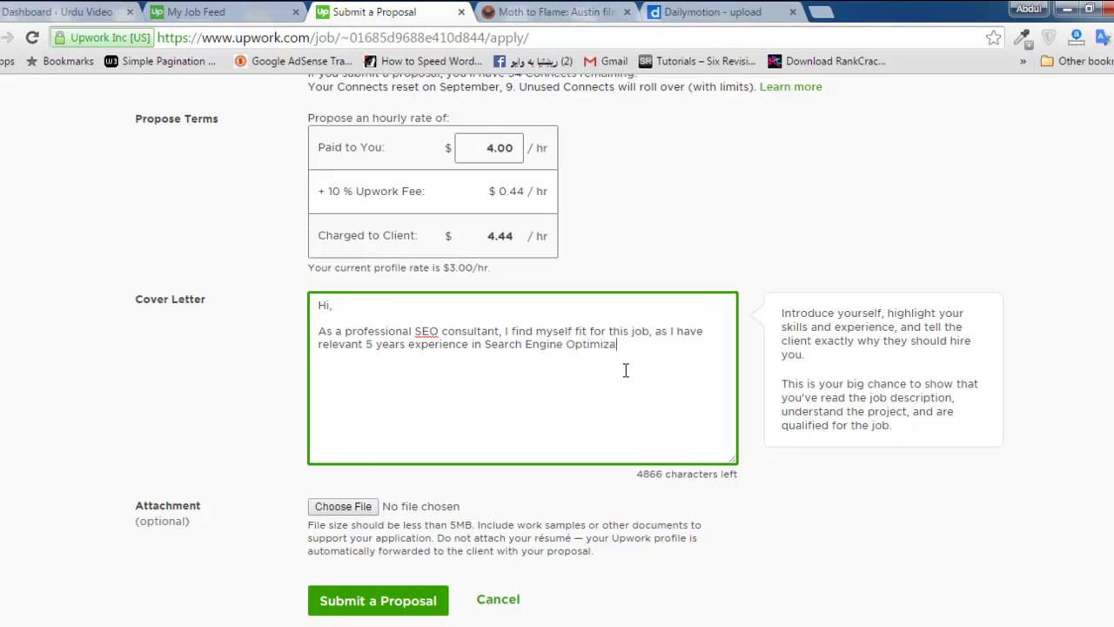
type("tion. I can fix the on-page SEO ")
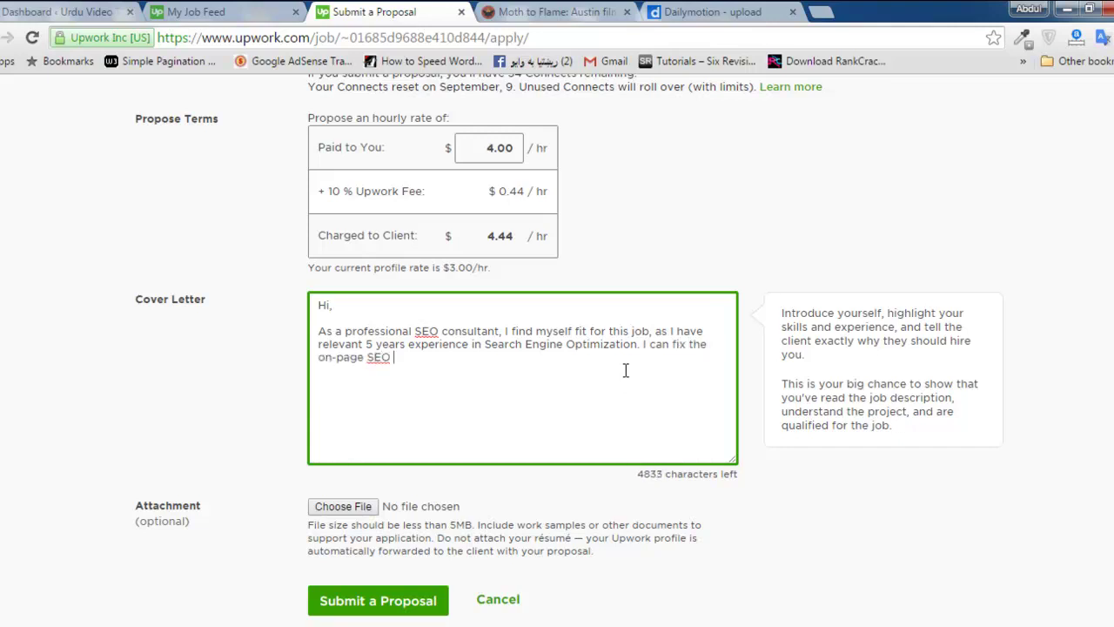
type("of your site within a few days")
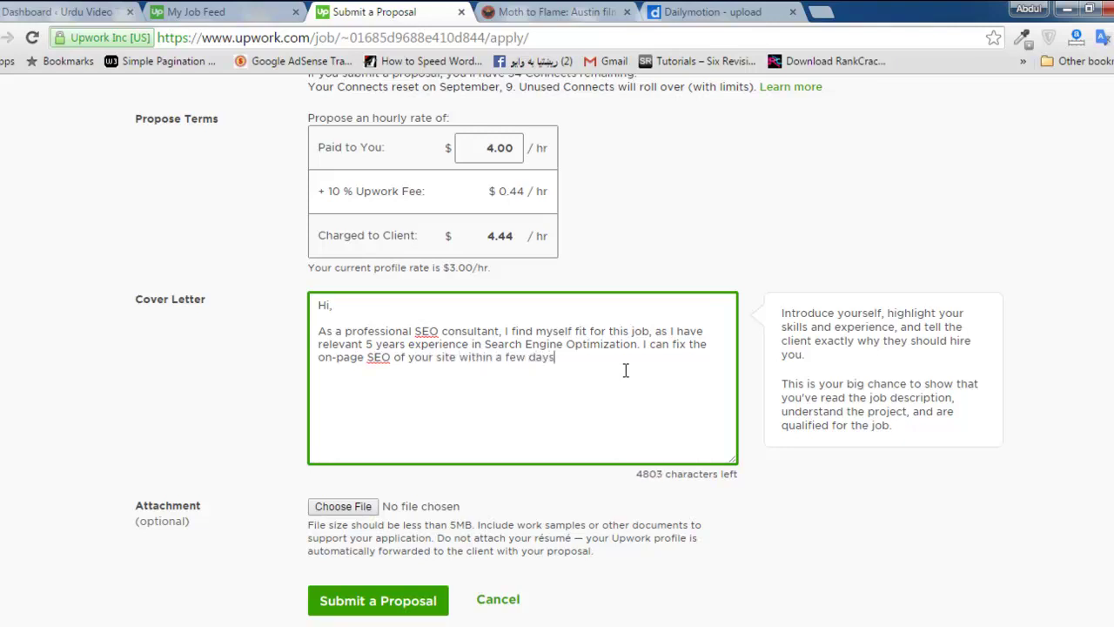
- Add ", and can improve your search results ranking in Google. As I already have worked on many websites in the past." to the cover letter
type(", and can improv")
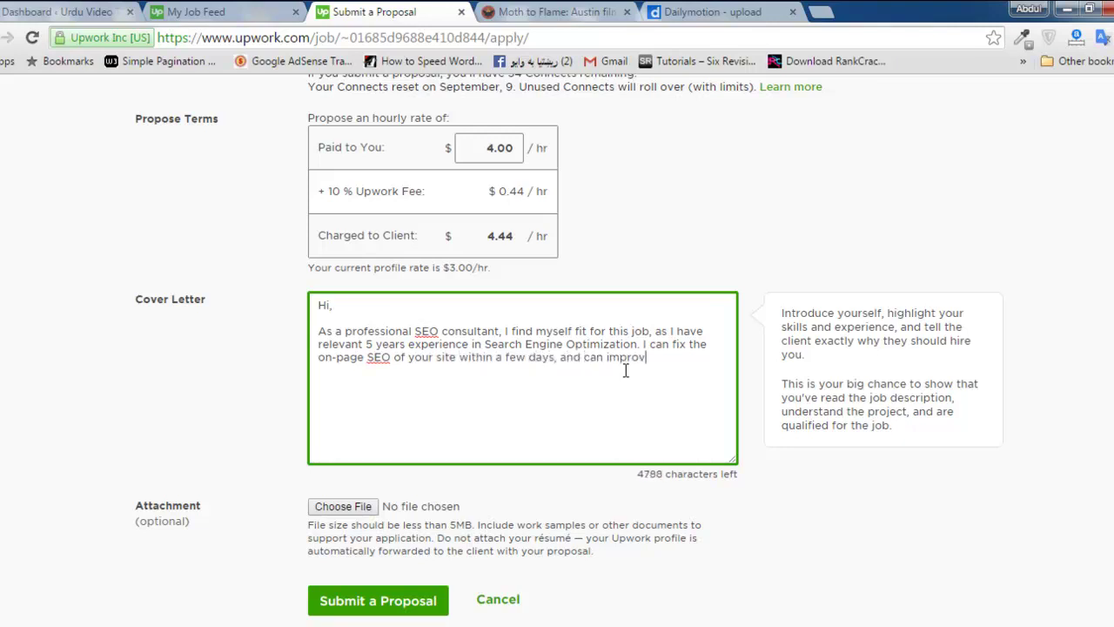
type("e your search results ranking in ")
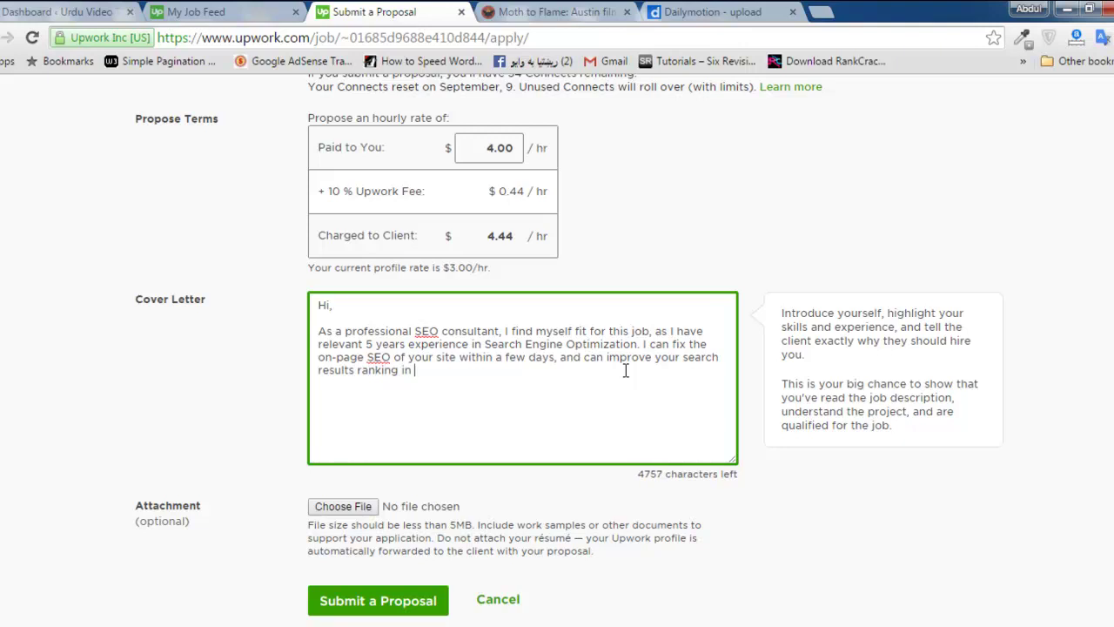
type("Google.  As I already ad")
key("BackSpace")
type("ve worked on many websites in the past.")
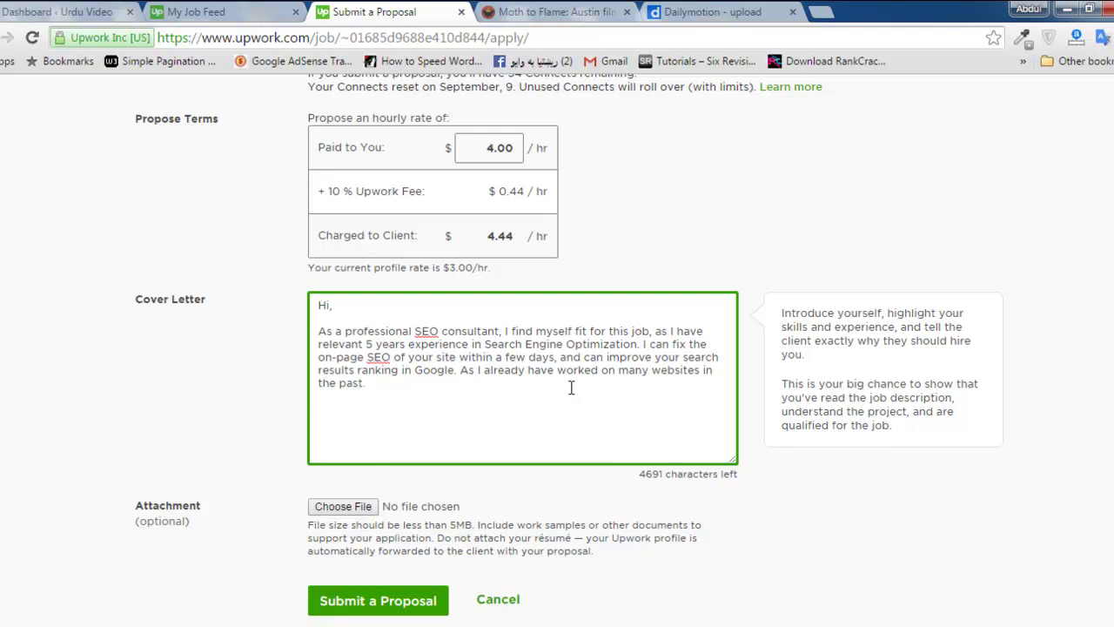
- Start a new paragraph in the cover letter, separated by a blank line, reading "You can see my work examples here:"
key("Return")
key("Return")
type("You can see my ")
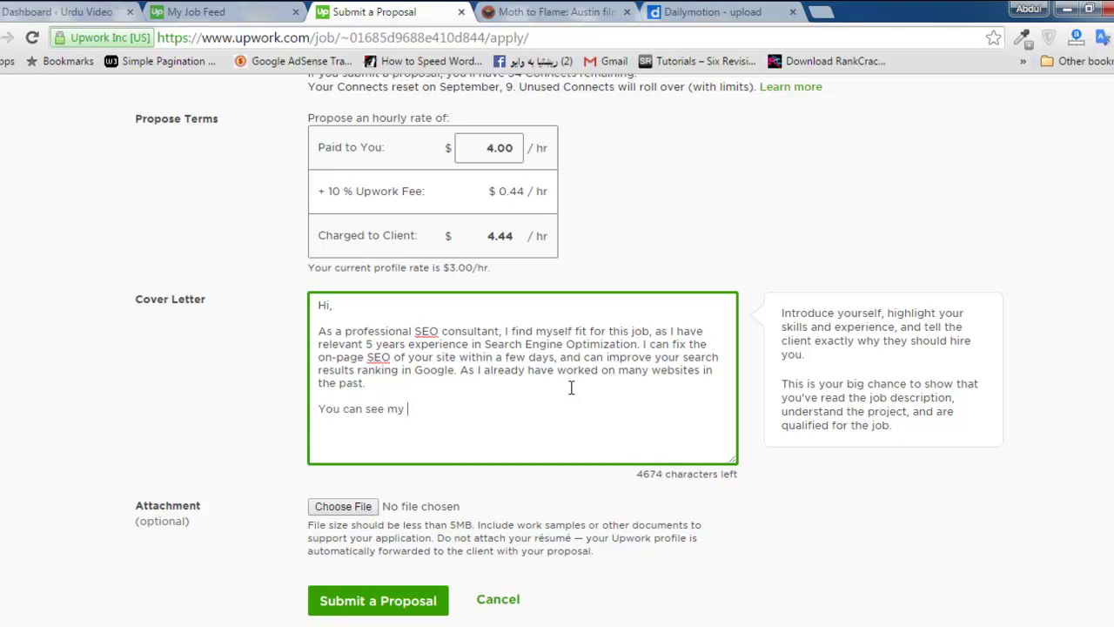
type("work examples here:  ")
type("http://www")
type(".onle")
key("BackSpace")
type("ine")
key("BackSpace")
key("BackSpace")
key("BackSpace")
type("llinetuting.com")
key("Return")
type("http://www.onlineustaad.com")
key("Return")
type("http://ww")
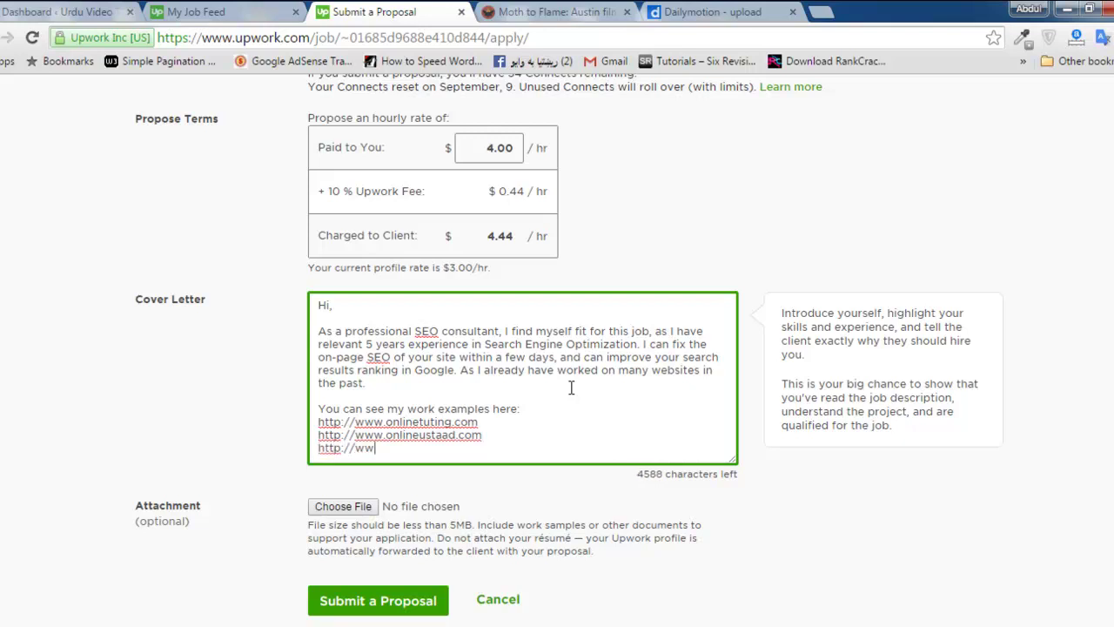
type("w.flyingtoworld.com")
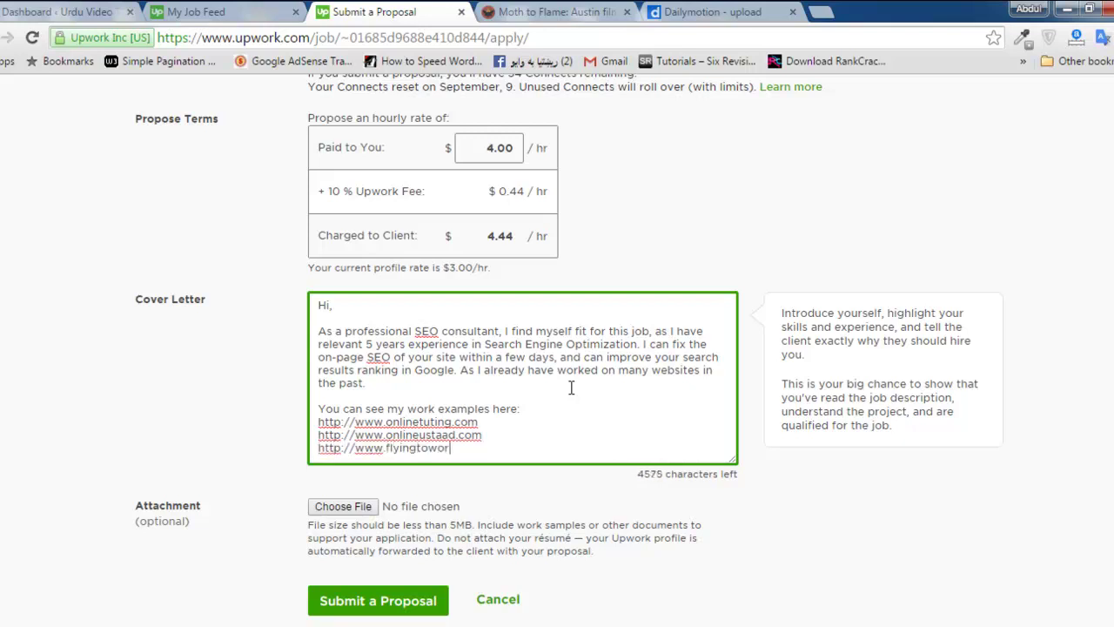
- Close the cover letter with "Regards;" after a blank line below the work example links
key("Return")
key("Return")
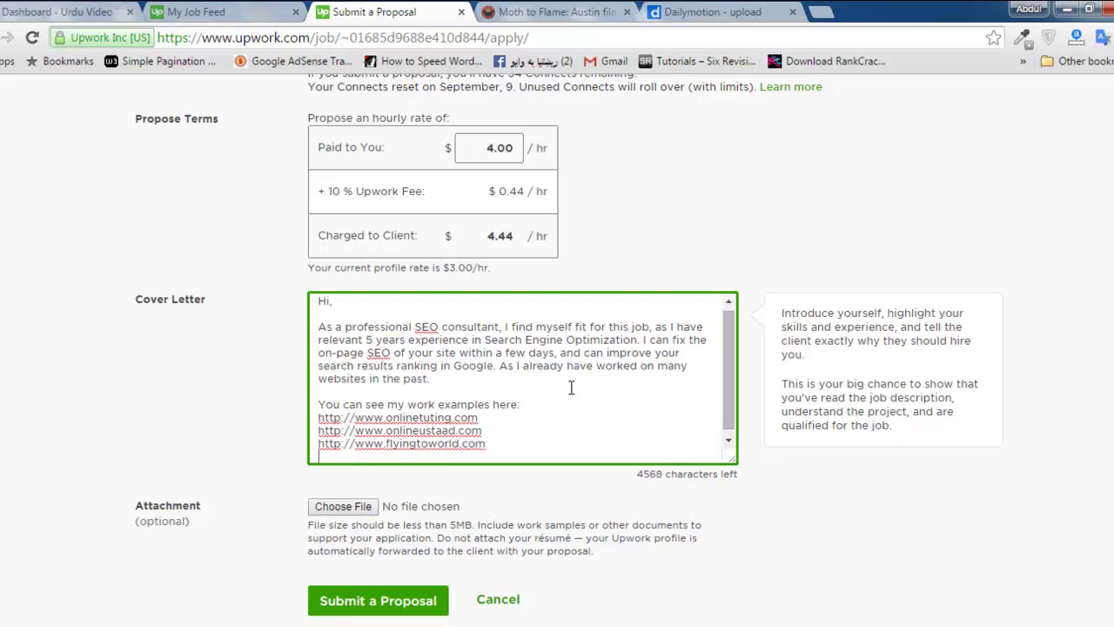
type("Regards,")
key("BackSpace")
key("BackSpace")
key("BackSpace")
key("BackSpace")
type("rds,")
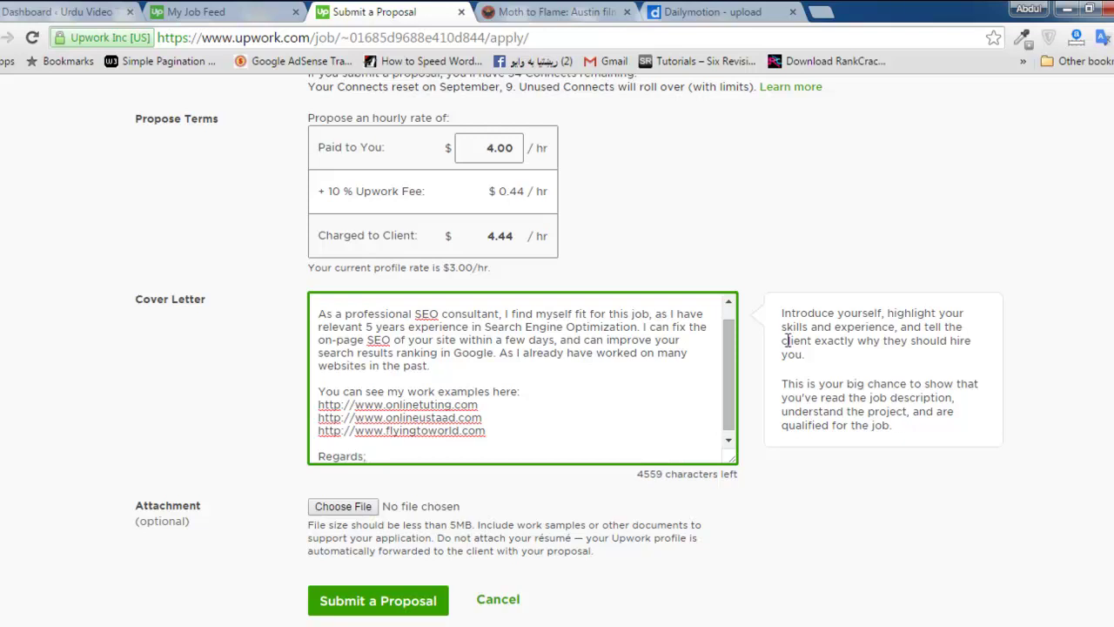
- Submit the completed proposal for the SEO job without an attachment
scroll(557, 348, "down", 1)
scroll(557, 348, "up", 1)
scroll(557, 348, "down", 1)
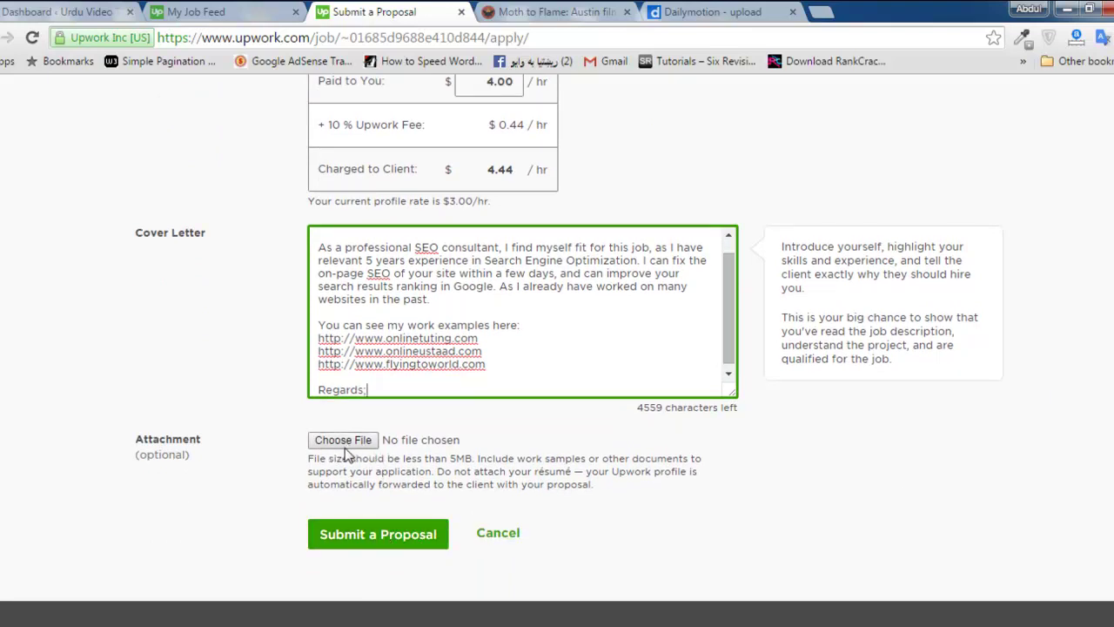
left_click(367, 534)
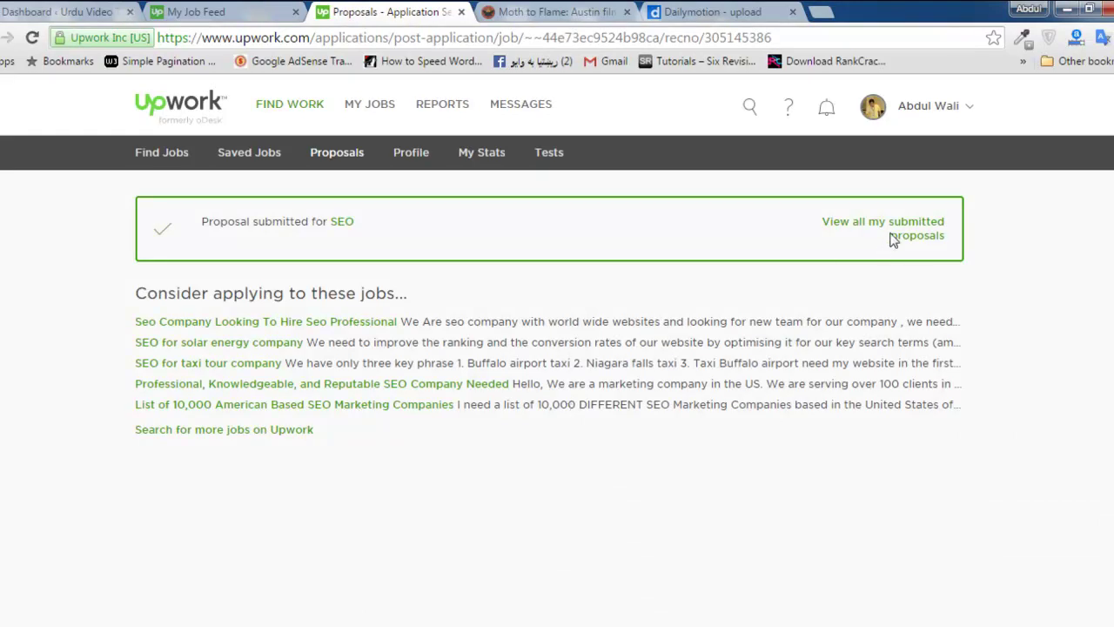
- Open the list of all submitted proposals and look through its active candidacies and interview invitations
left_click(916, 237)
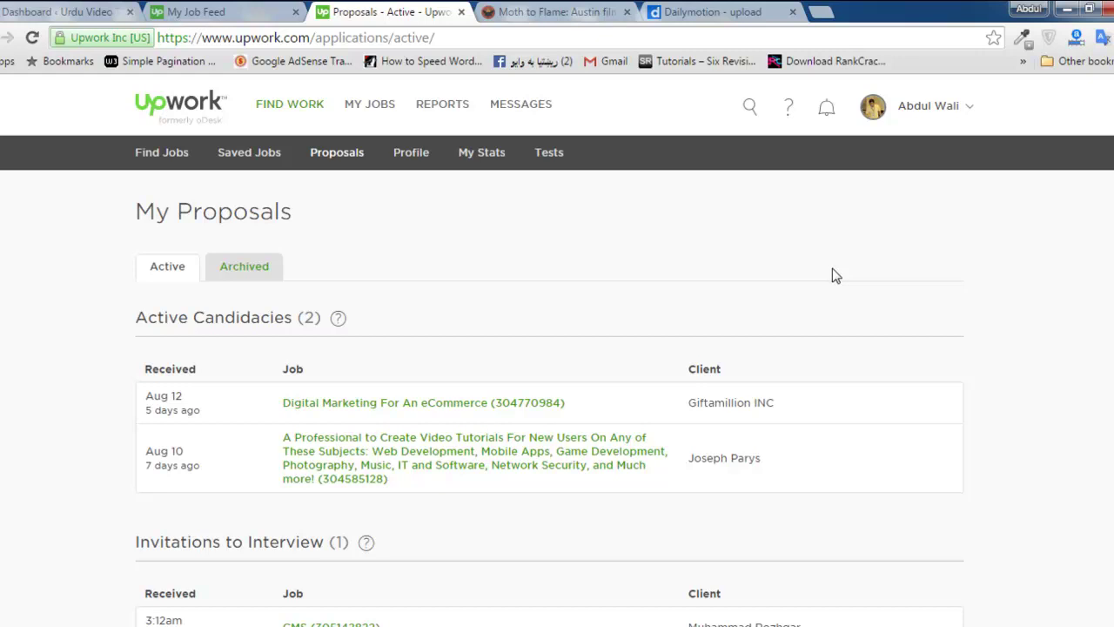
scroll(550, 348, "down", 5)
scroll(550, 348, "up", 1)
scroll(550, 348, "down", 1)
scroll(550, 349, "up", 5)
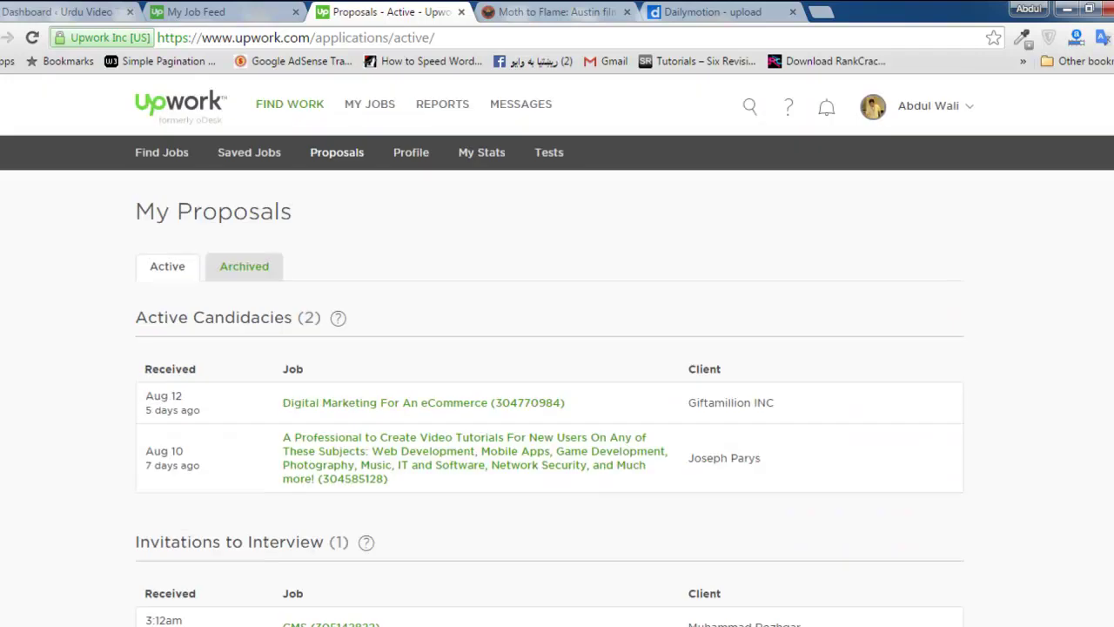